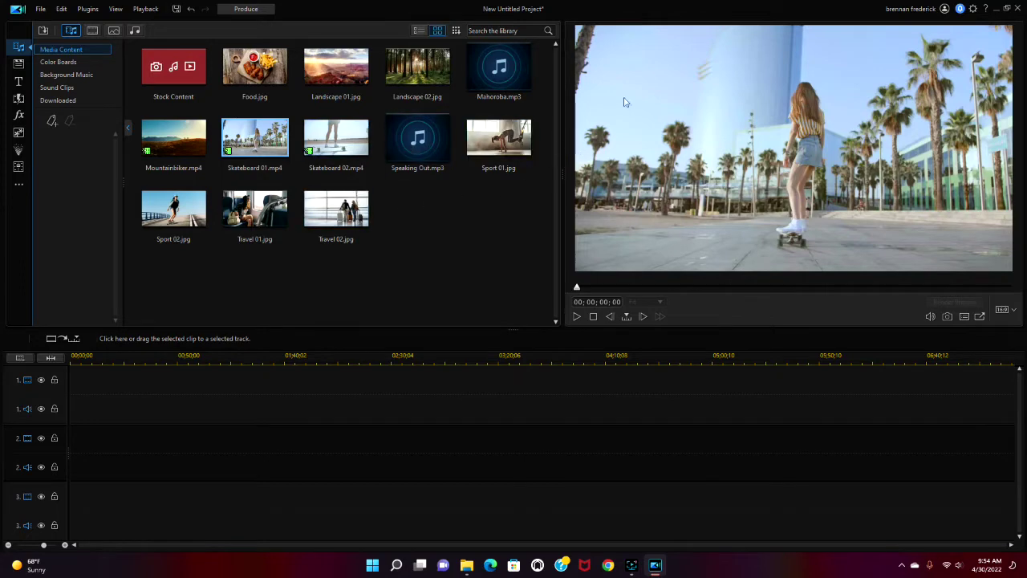
- Place Mountainbiker.mp4 on video track 1 and Skateboard 01 on track 3, both at zero
{"action": "left_click", "coordinate": [204, 136]}
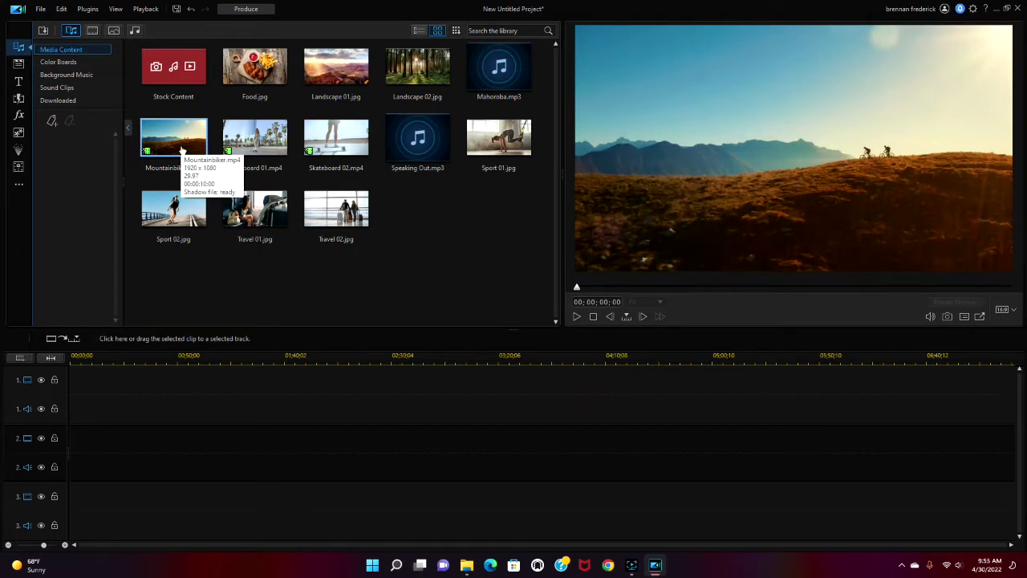
{"action": "left_click_drag", "start_coordinate": [182, 151], "coordinate": [69, 408]}
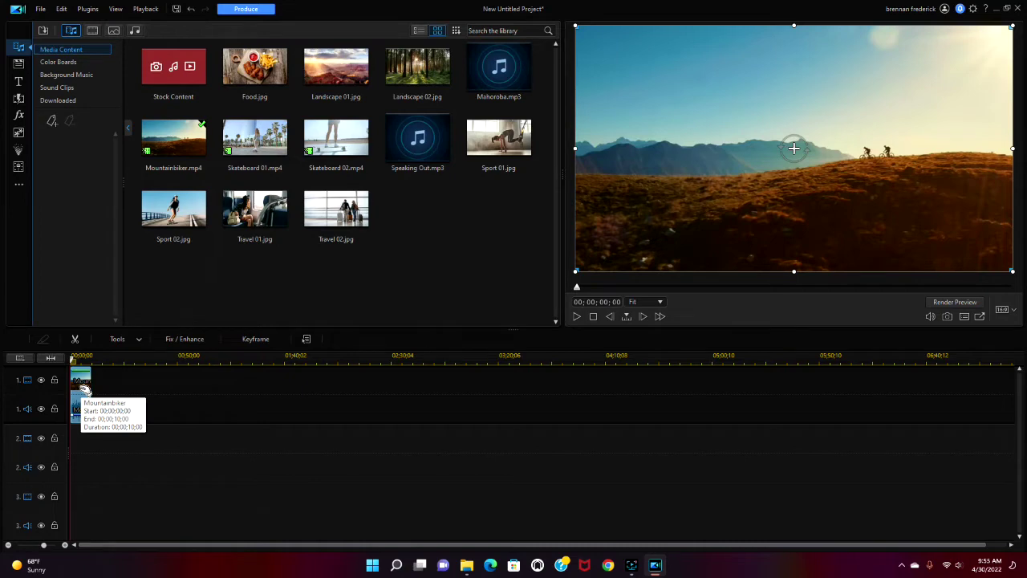
{"action": "left_click", "coordinate": [251, 140]}
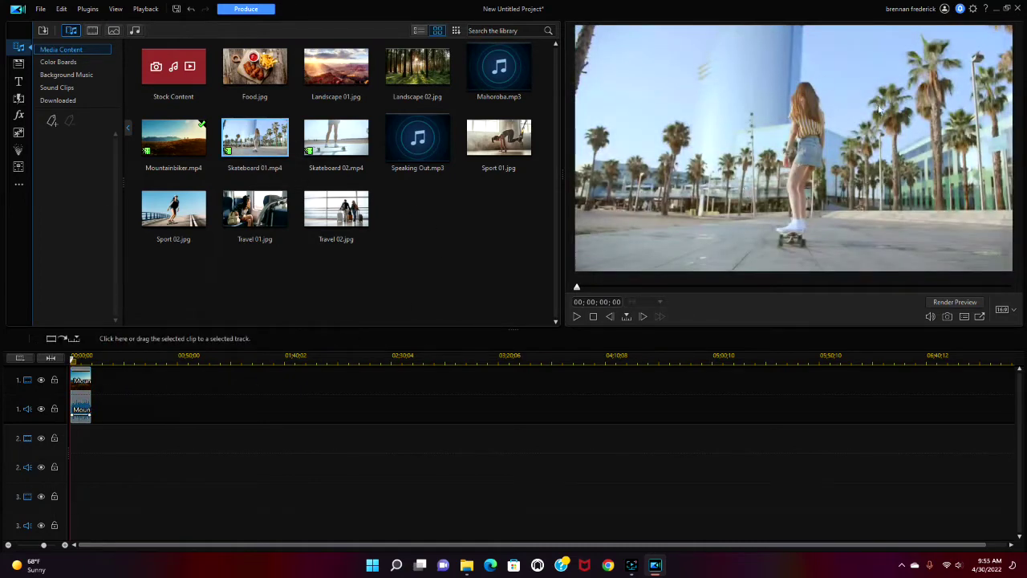
{"action": "left_click_drag", "start_coordinate": [235, 136], "coordinate": [71, 508]}
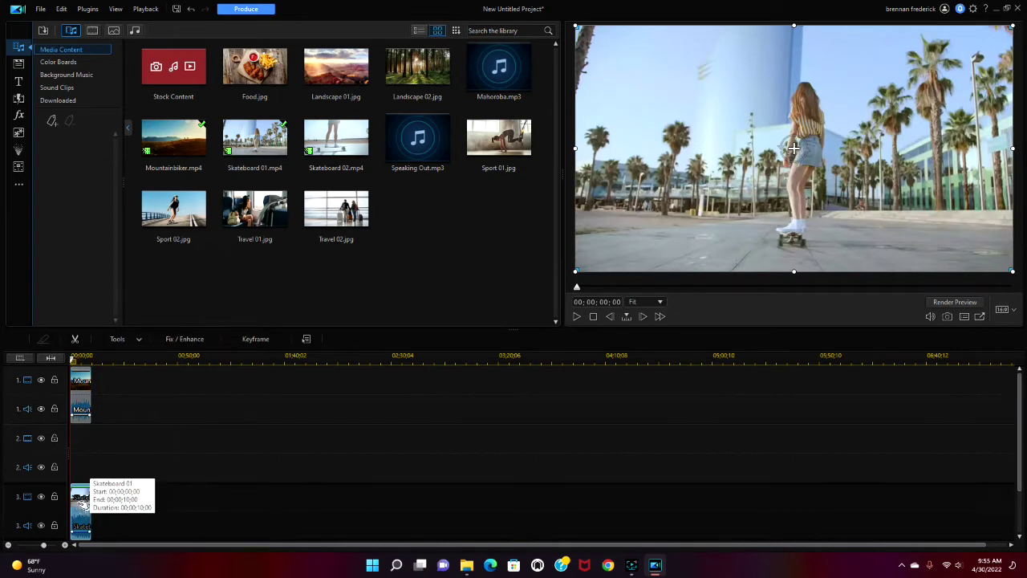
{"action": "left_click", "coordinate": [82, 505]}
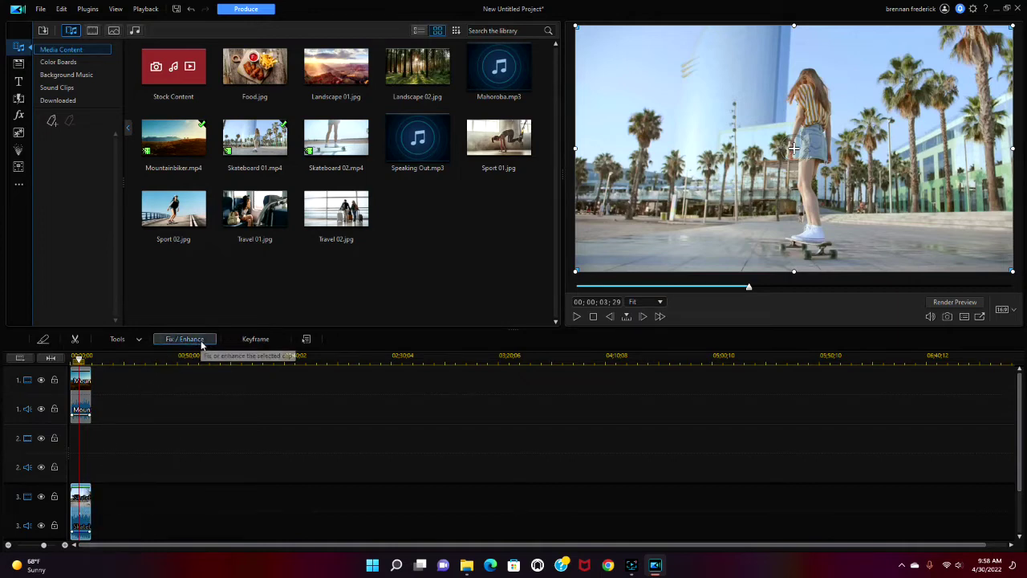
- Open Fix / Enhance for the Skateboard 01 clip and launch it in ColorDirector
{"action": "left_click", "coordinate": [184, 339]}
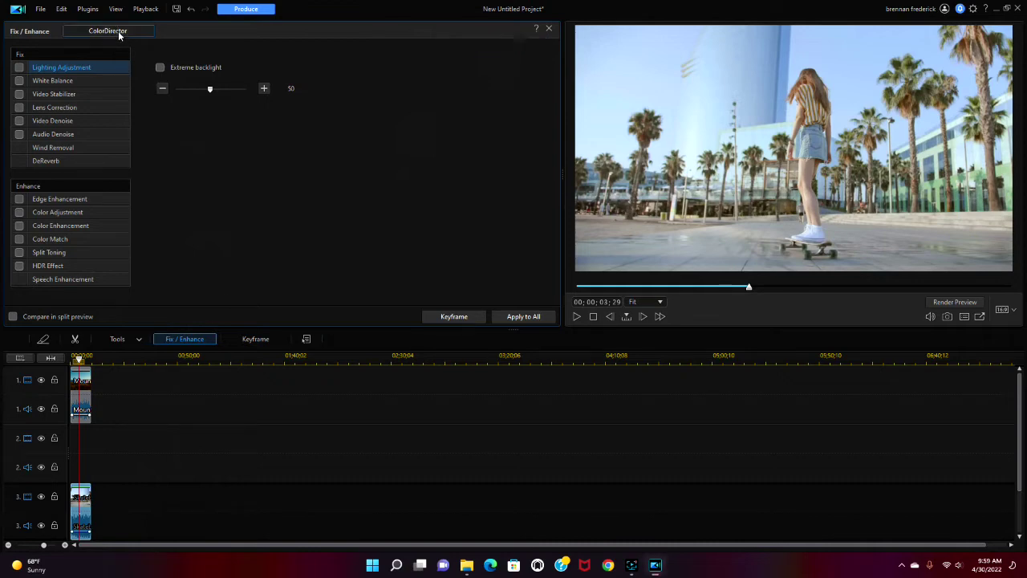
{"action": "left_click", "coordinate": [118, 31]}
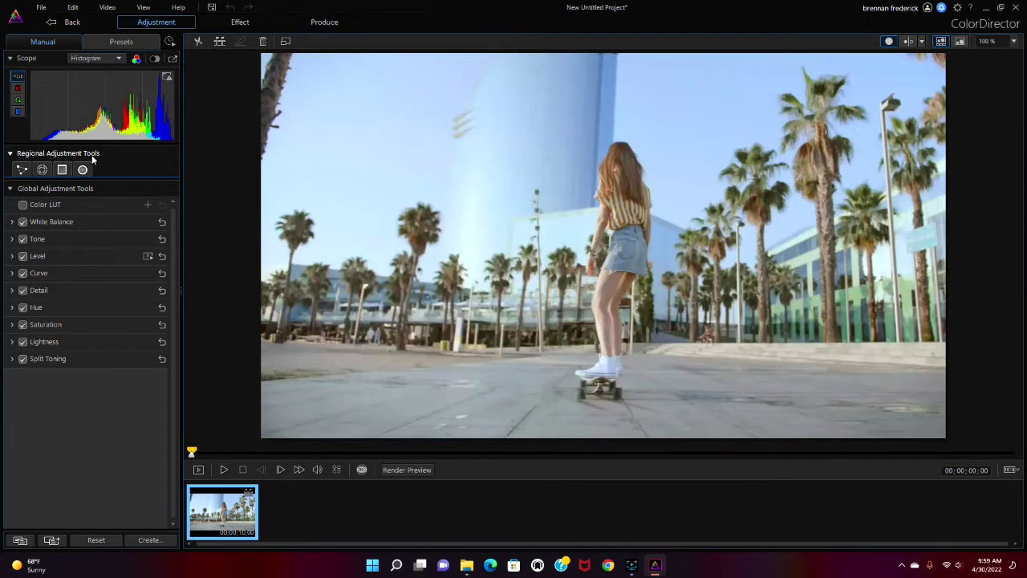
- Paint a regional Brush mask at size 18.1 over the skater, starting from the shoes and legs
{"action": "left_click", "coordinate": [43, 169]}
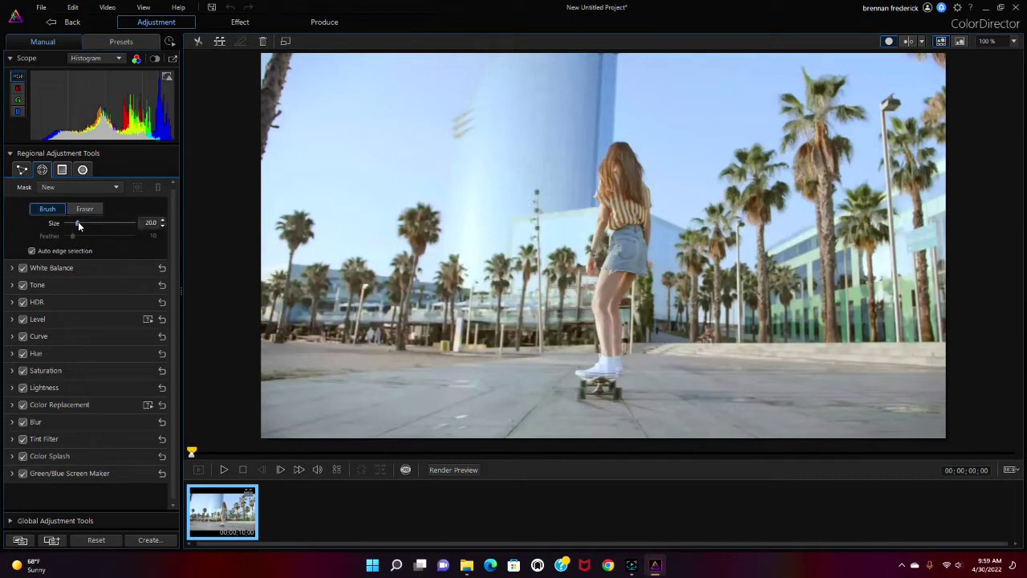
{"action": "left_click_drag", "start_coordinate": [77, 222], "coordinate": [69, 223]}
{"action": "mouse_move", "coordinate": [588, 383]}
{"action": "left_mouse_down"}
{"action": "mouse_move", "coordinate": [613, 368]}
{"action": "mouse_move", "coordinate": [609, 347]}
{"action": "left_mouse_up"}
{"action": "mouse_move", "coordinate": [610, 350]}
{"action": "left_mouse_down"}
{"action": "mouse_move", "coordinate": [600, 303]}
{"action": "mouse_move", "coordinate": [620, 264]}
{"action": "mouse_move", "coordinate": [612, 309]}
{"action": "mouse_move", "coordinate": [627, 201]}
{"action": "mouse_move", "coordinate": [644, 237]}
{"action": "mouse_move", "coordinate": [625, 158]}
{"action": "mouse_move", "coordinate": [597, 259]}
{"action": "mouse_move", "coordinate": [610, 371]}
{"action": "left_mouse_up"}
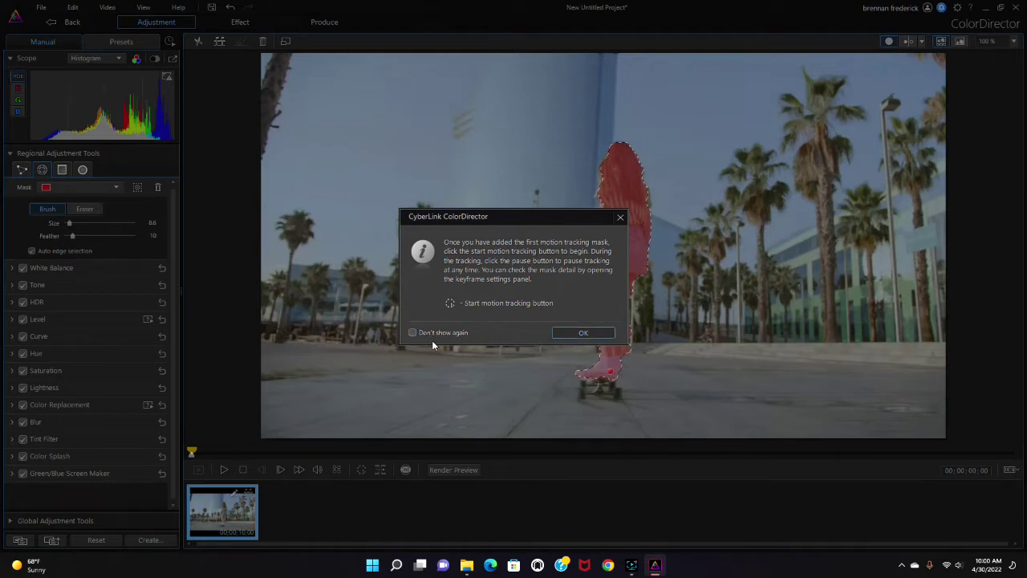
- Refine the skater's mask edges with a 4.0 brush, alternating between Brush and Eraser
{"action": "left_click", "coordinate": [584, 334]}
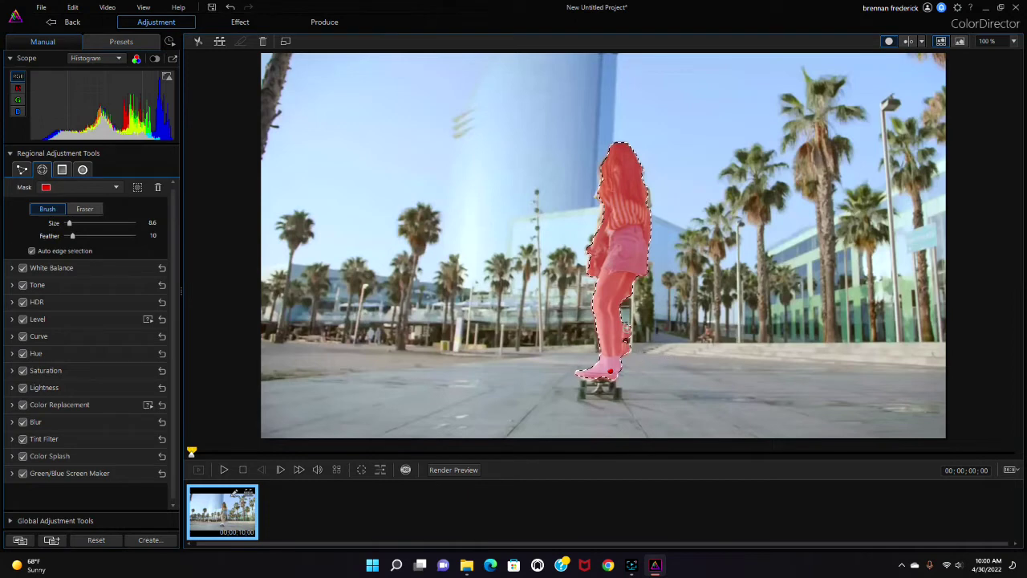
{"action": "left_click", "coordinate": [85, 208]}
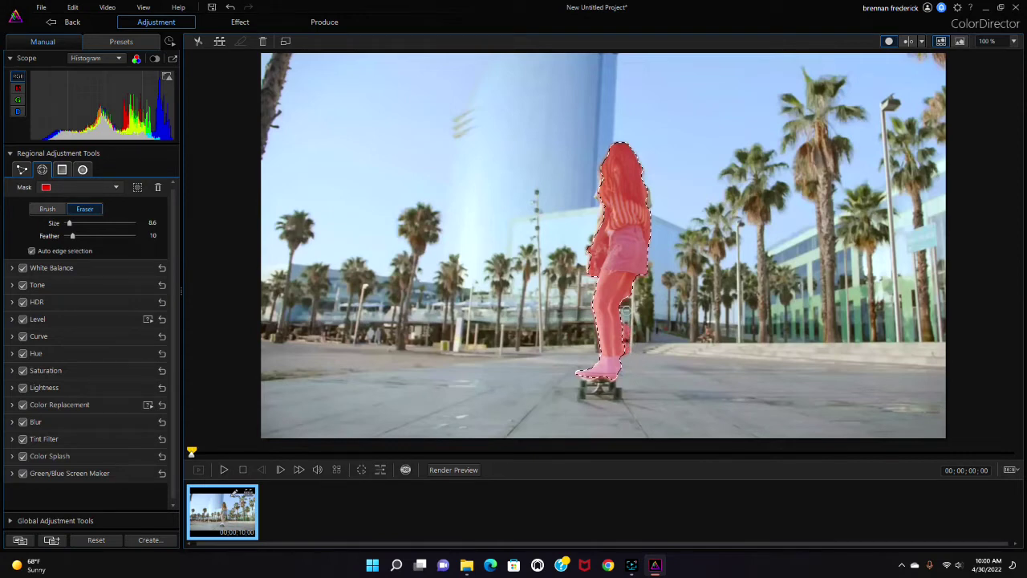
{"action": "right_click", "coordinate": [634, 294]}
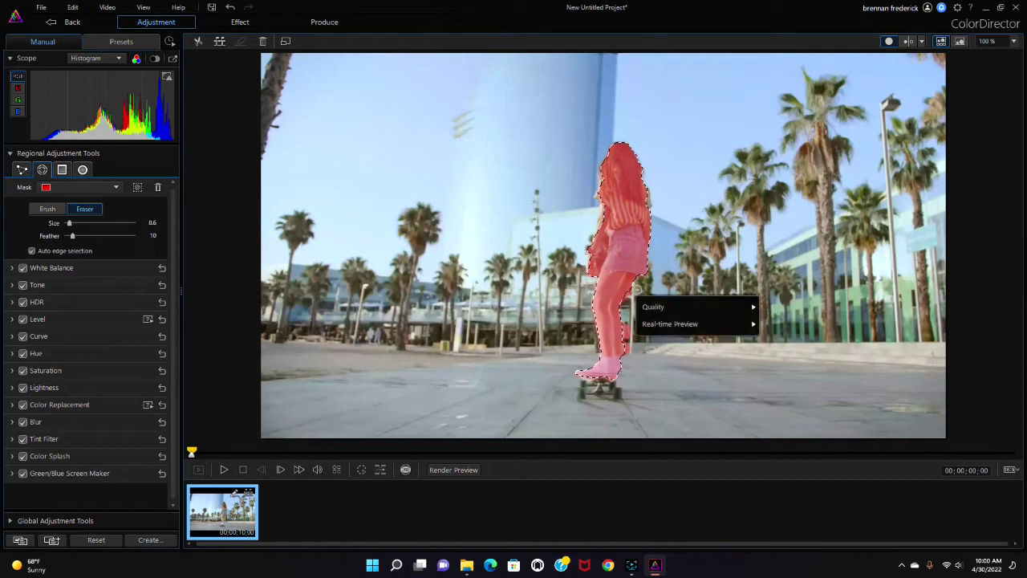
{"action": "key", "text": "Escape"}
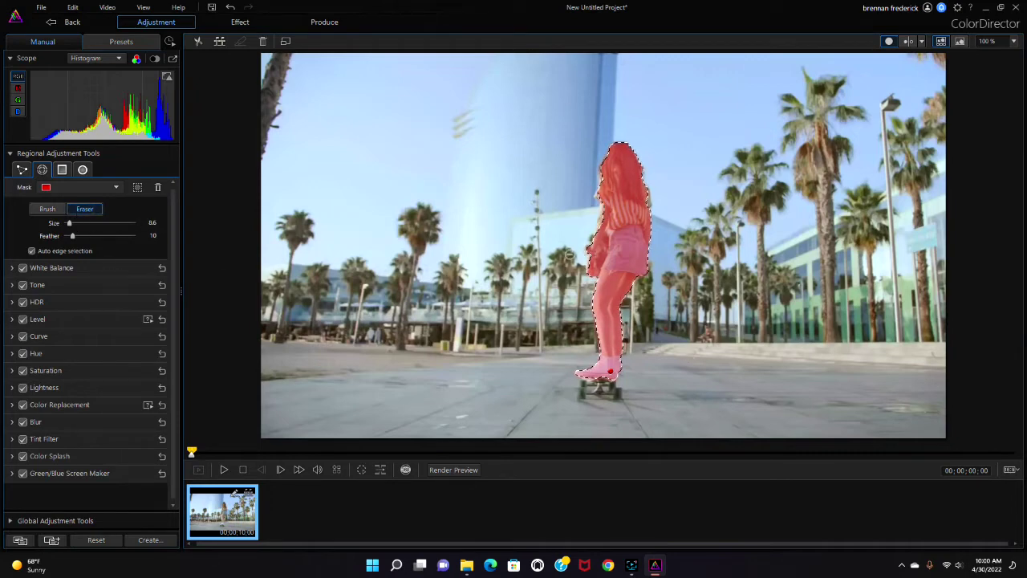
{"action": "left_click_drag", "start_coordinate": [69, 223], "coordinate": [64, 223]}
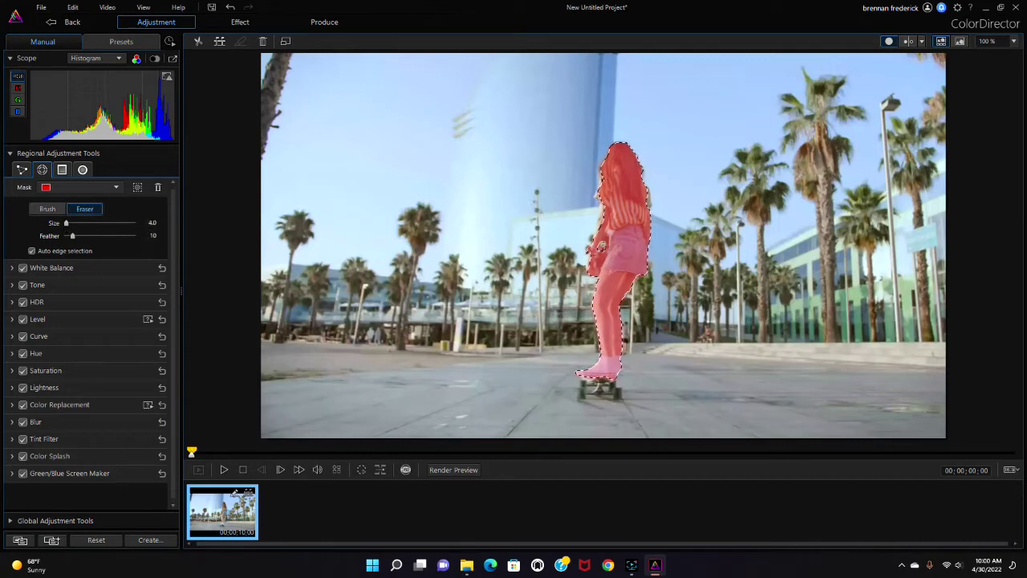
{"action": "left_click", "coordinate": [48, 208]}
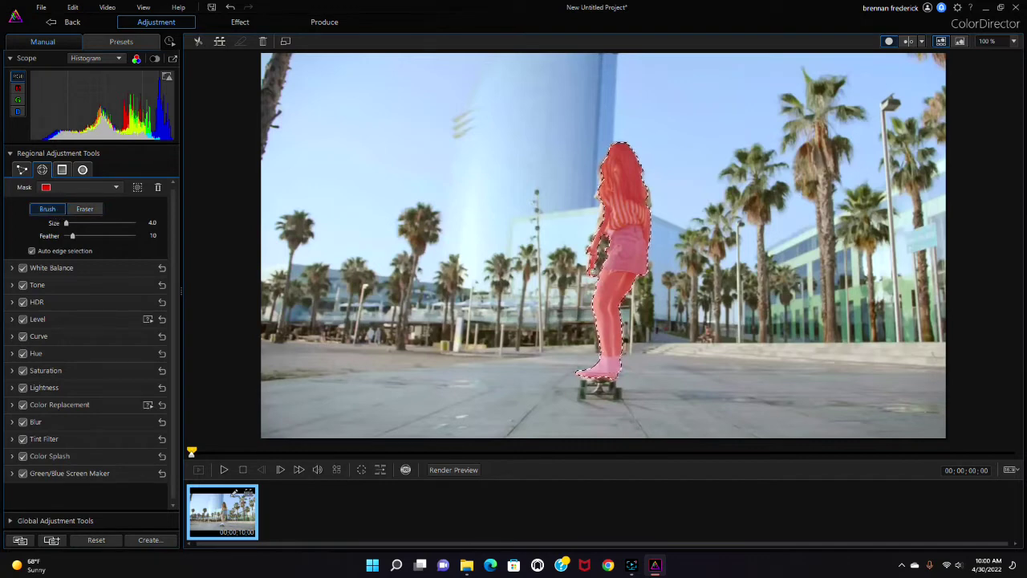
{"action": "left_click", "coordinate": [84, 209]}
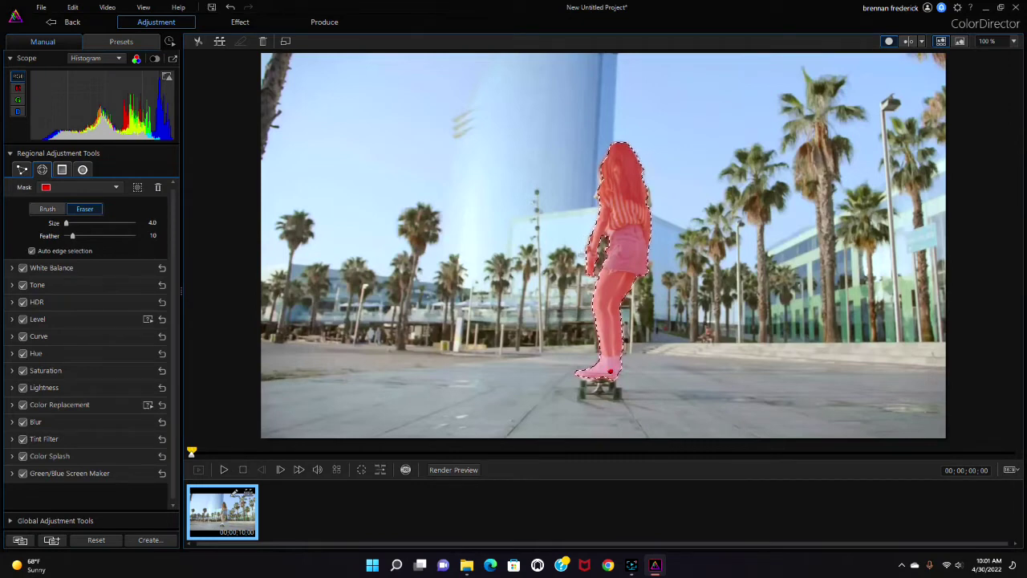
{"action": "left_click", "coordinate": [47, 209]}
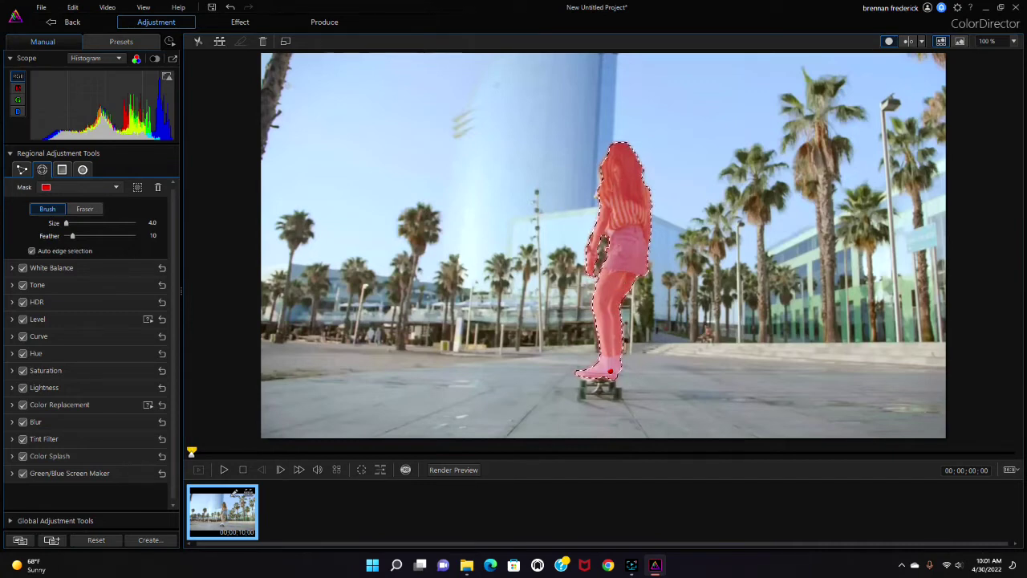
- Invert the mask so the background turns red and the skater stays unmasked
{"action": "left_click", "coordinate": [136, 189]}
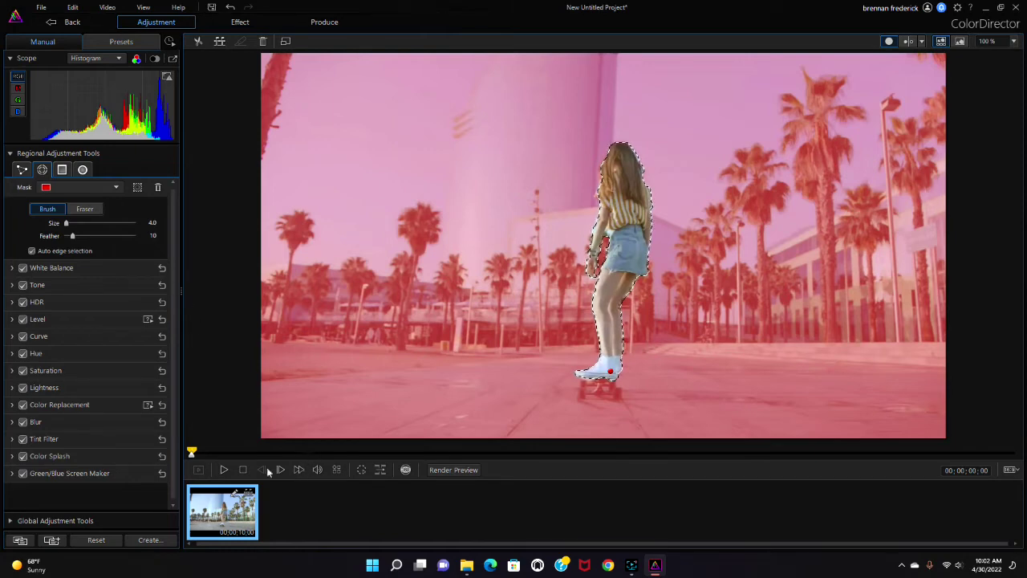
- Motion-track the inverted mask across the whole clip
{"action": "left_click", "coordinate": [360, 470]}
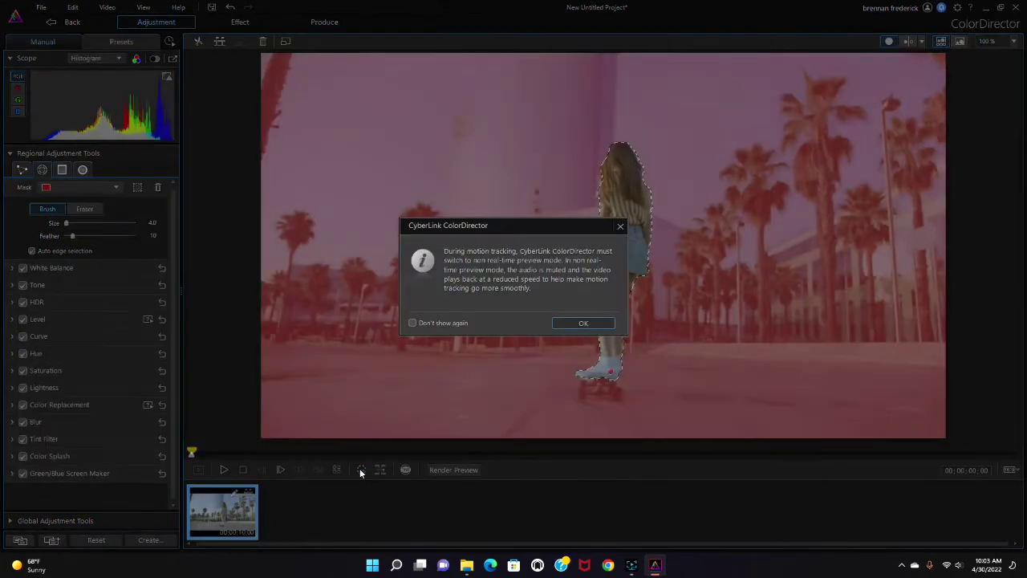
{"action": "left_click", "coordinate": [574, 324]}
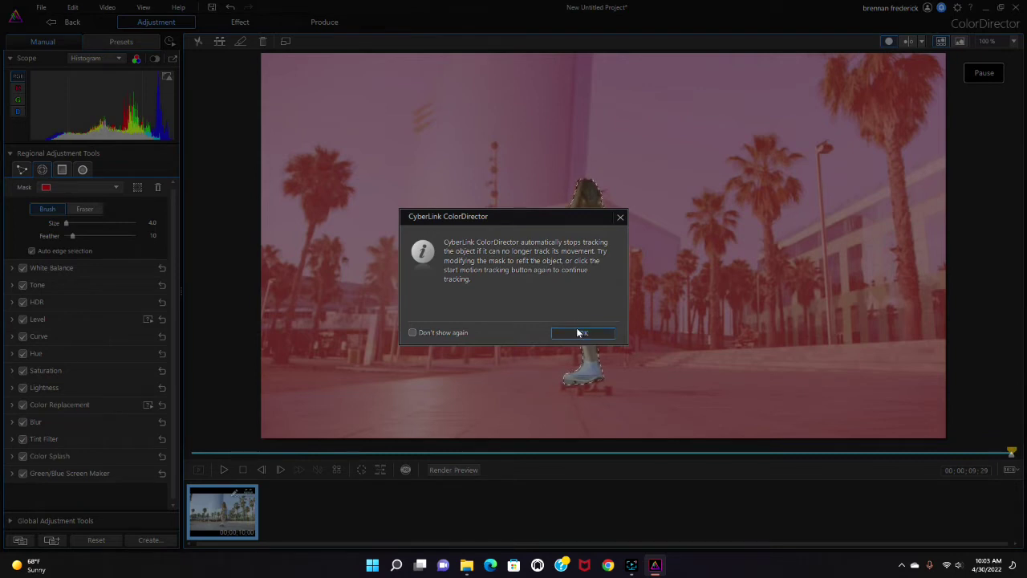
{"action": "left_click", "coordinate": [580, 334]}
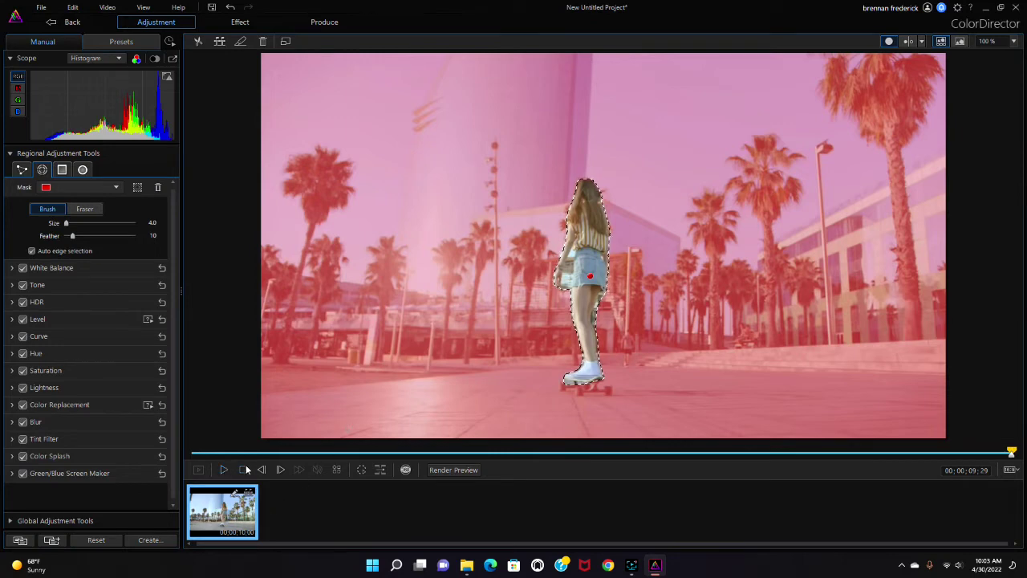
- Return the playhead to the clip's first frame
{"action": "left_click", "coordinate": [281, 472]}
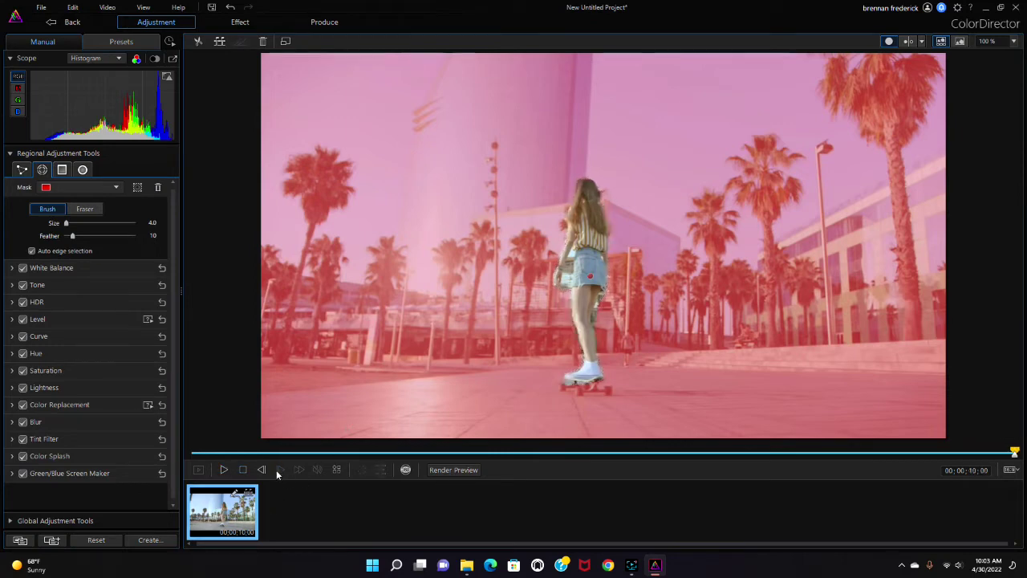
{"action": "left_click", "coordinate": [261, 471]}
{"action": "left_click", "coordinate": [281, 470]}
{"action": "left_click", "coordinate": [260, 469]}
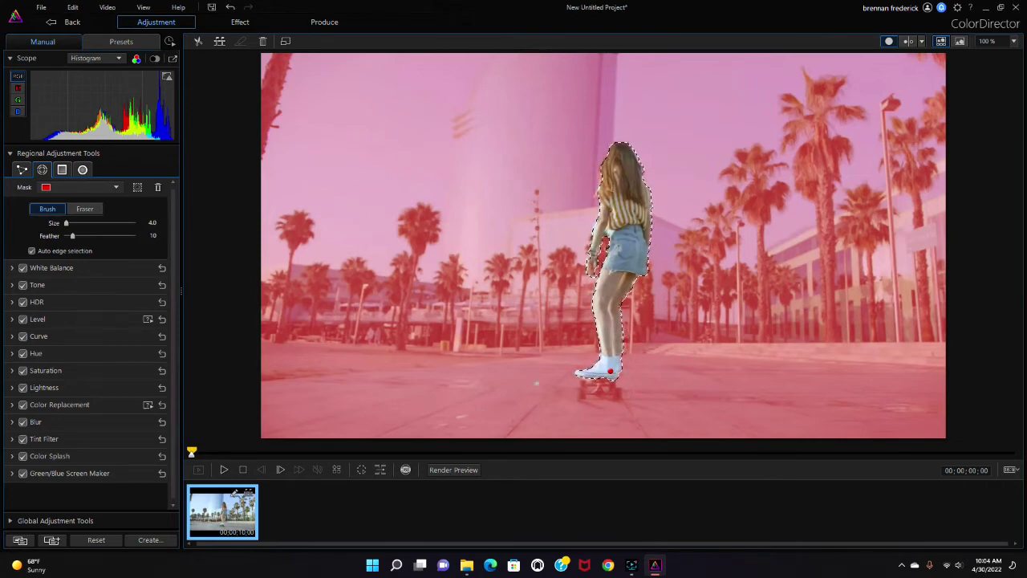
- Advance the masked clip frame by frame to about 00;00;01;11, checking the mask
{"action": "left_click", "coordinate": [281, 469]}
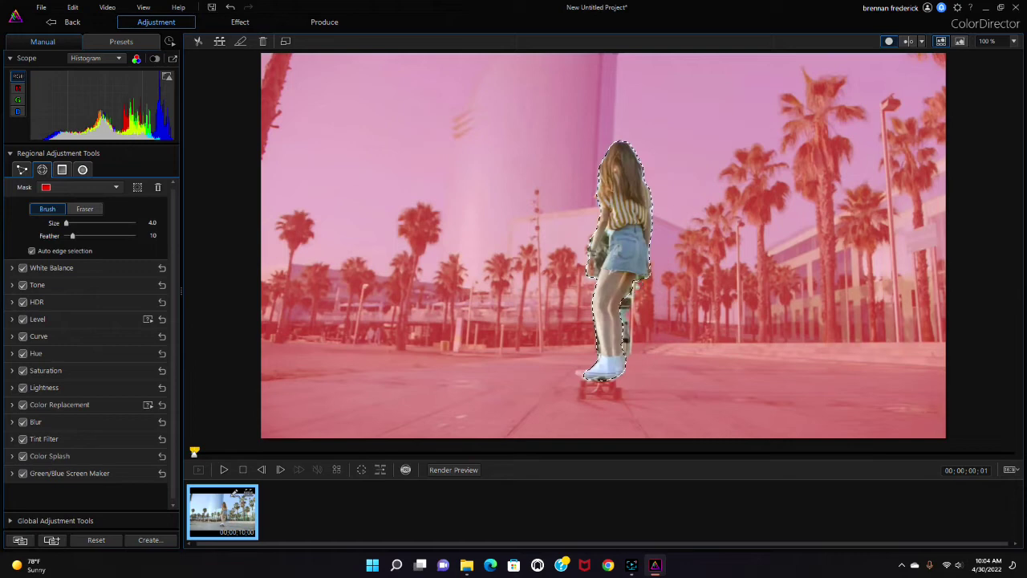
{"action": "left_click", "coordinate": [280, 470]}
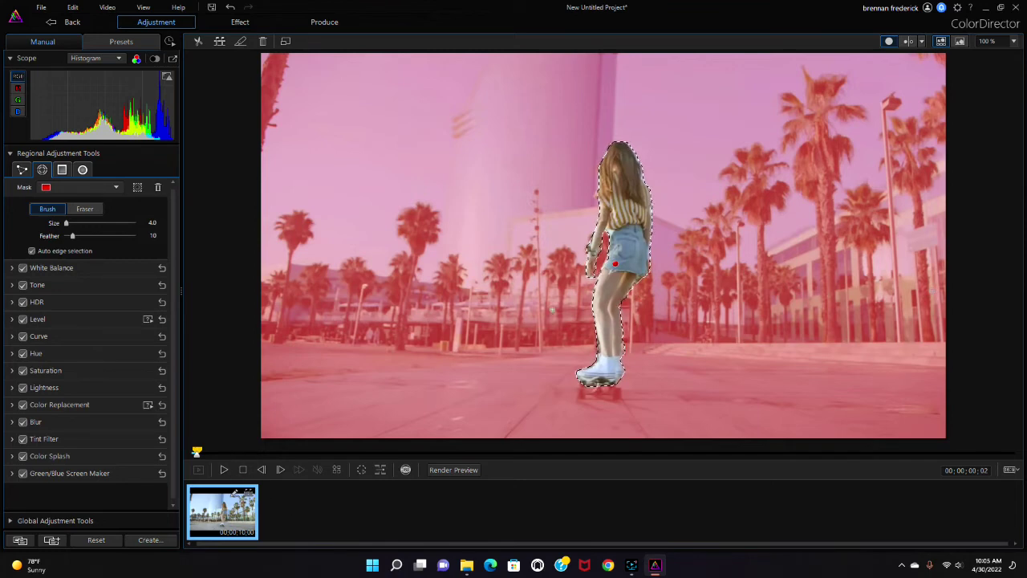
{"action": "left_click", "coordinate": [280, 470]}
{"action": "left_click", "coordinate": [280, 470]}
{"action": "left_click", "coordinate": [280, 469]}
{"action": "left_click", "coordinate": [280, 469]}
{"action": "left_click", "coordinate": [280, 469]}
{"action": "left_click", "coordinate": [280, 470]}
{"action": "left_click", "coordinate": [280, 470]}
{"action": "left_click", "coordinate": [280, 470]}
{"action": "left_click", "coordinate": [280, 469]}
{"action": "left_click", "coordinate": [280, 470]}
{"action": "left_click", "coordinate": [280, 469]}
{"action": "left_click", "coordinate": [280, 469]}
{"action": "left_click", "coordinate": [280, 470]}
{"action": "left_click", "coordinate": [280, 470]}
{"action": "left_click", "coordinate": [280, 470]}
{"action": "left_click", "coordinate": [281, 470]}
{"action": "left_click", "coordinate": [280, 470]}
{"action": "left_click", "coordinate": [280, 470]}
{"action": "left_click", "coordinate": [280, 469]}
{"action": "left_click", "coordinate": [280, 469]}
{"action": "left_click", "coordinate": [280, 470]}
{"action": "left_click", "coordinate": [280, 470]}
{"action": "left_click", "coordinate": [280, 469]}
{"action": "left_click", "coordinate": [280, 470]}
{"action": "left_click", "coordinate": [280, 469]}
{"action": "left_click", "coordinate": [280, 470]}
{"action": "left_click", "coordinate": [280, 469]}
{"action": "left_click", "coordinate": [280, 470]}
{"action": "left_click", "coordinate": [281, 470]}
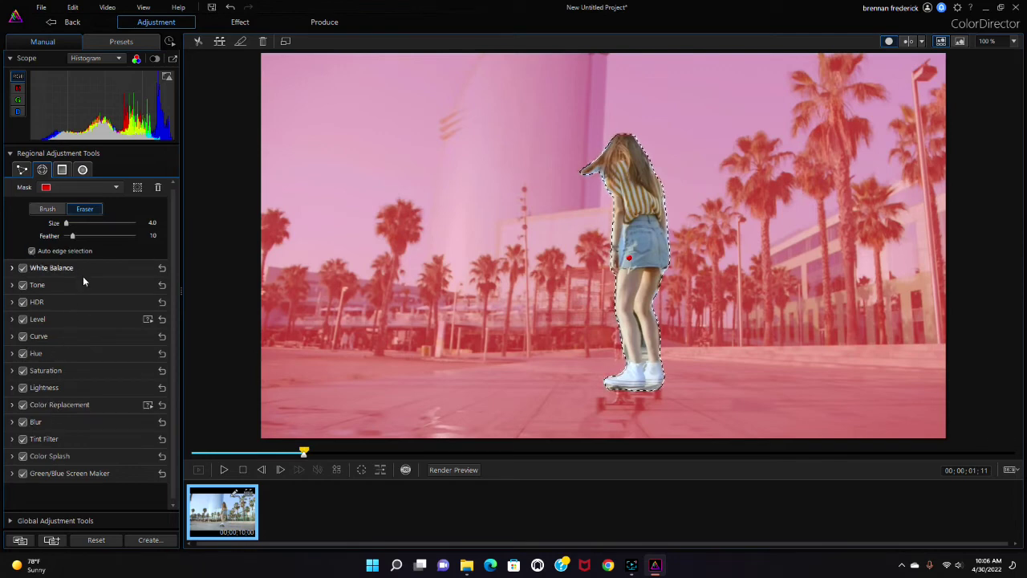
- Fill the area outside the mask with green using Green/Blue Screen Maker
{"action": "left_click", "coordinate": [53, 475]}
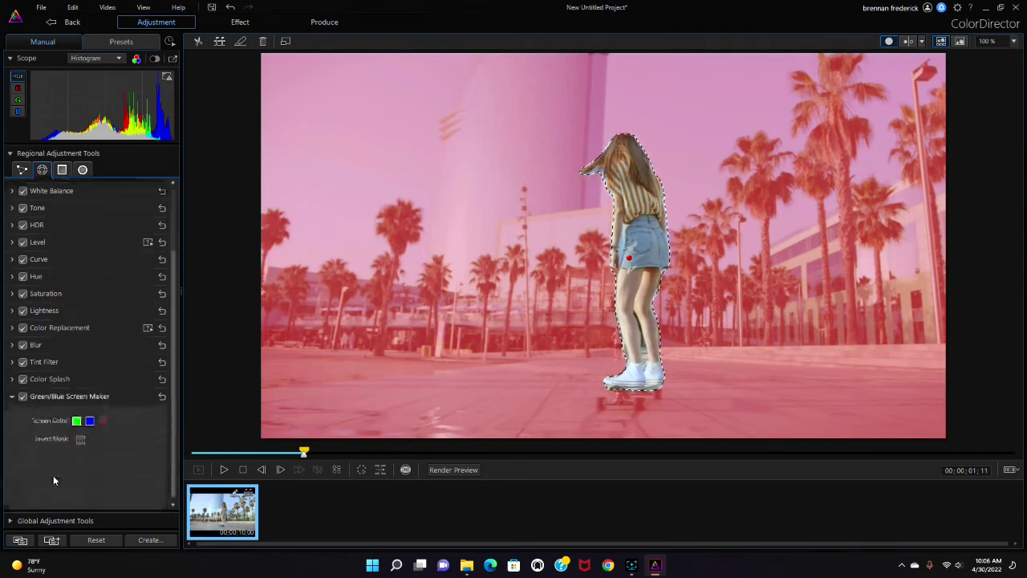
{"action": "left_click", "coordinate": [74, 421]}
{"action": "key", "text": "Return"}
- Scrub ahead and step through a few frames to check the green-screen cutout
{"action": "left_click_drag", "start_coordinate": [303, 452], "coordinate": [552, 464]}
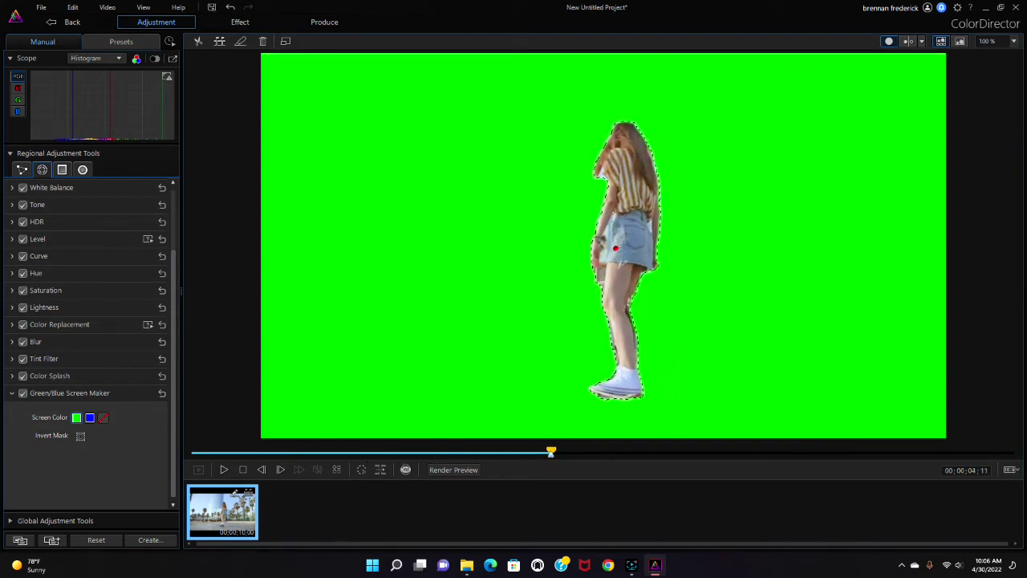
{"action": "left_click", "coordinate": [281, 469]}
{"action": "left_click", "coordinate": [280, 470]}
{"action": "left_click", "coordinate": [281, 470]}
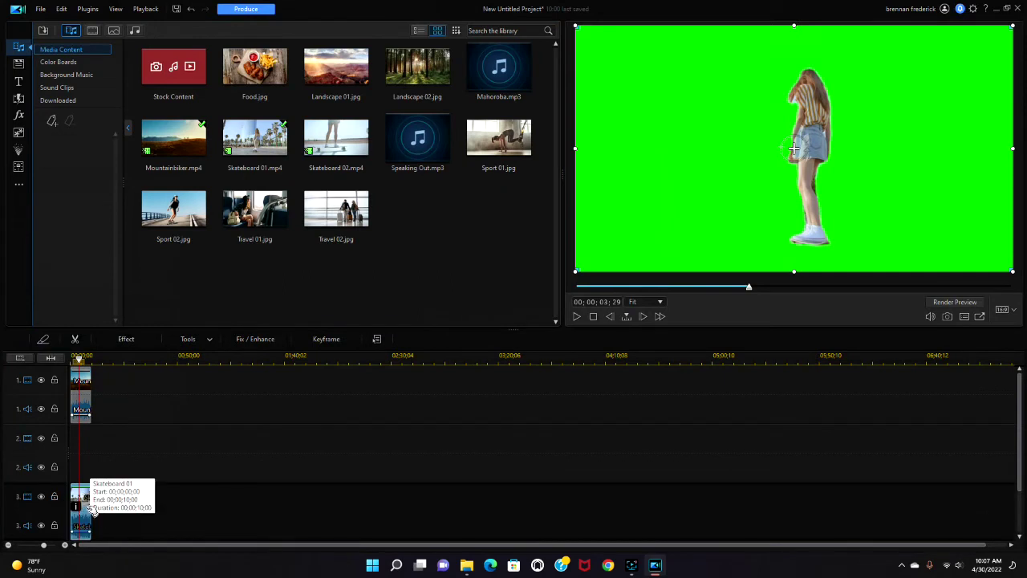
- Select the green-screen Skateboard 01 clip on track 3 and open it in PiP Designer
{"action": "left_click", "coordinate": [273, 143]}
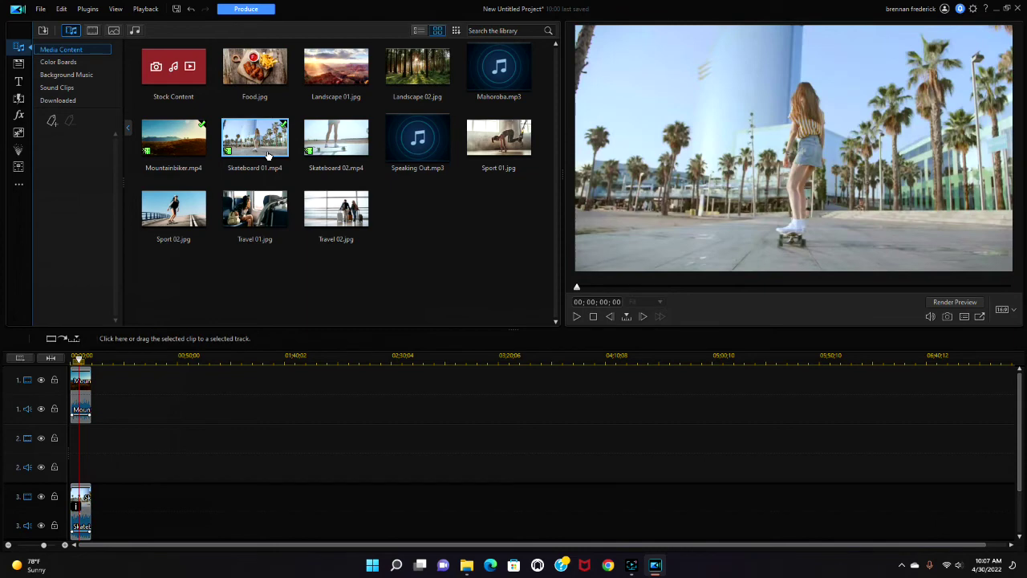
{"action": "left_click", "coordinate": [83, 498]}
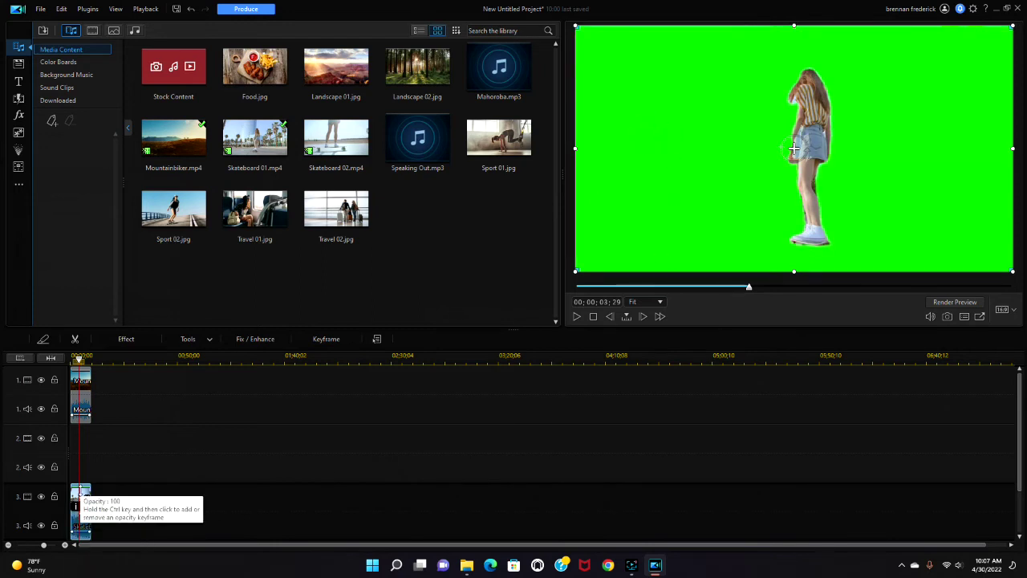
{"action": "left_click", "coordinate": [209, 339]}
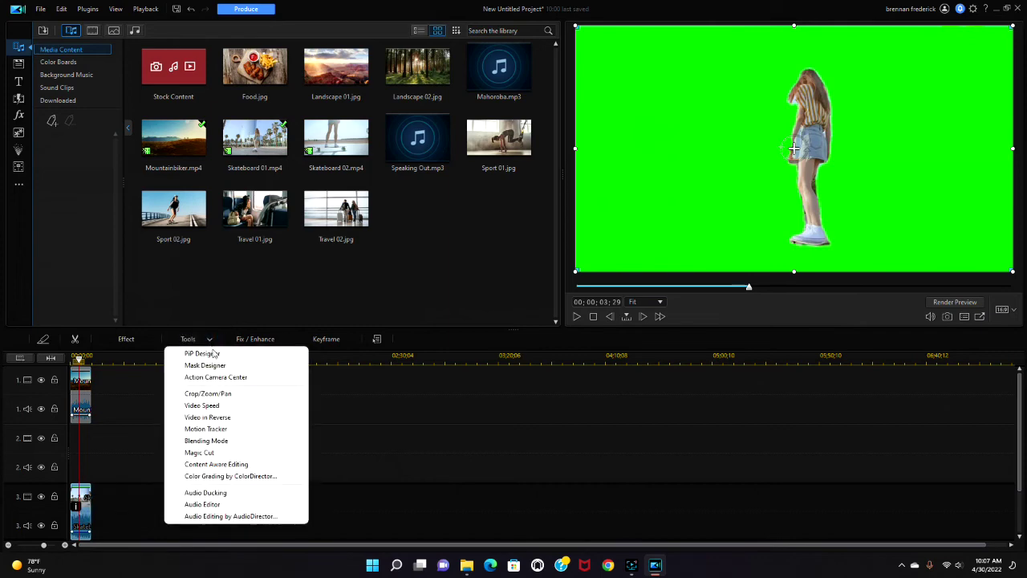
{"action": "left_click", "coordinate": [213, 355]}
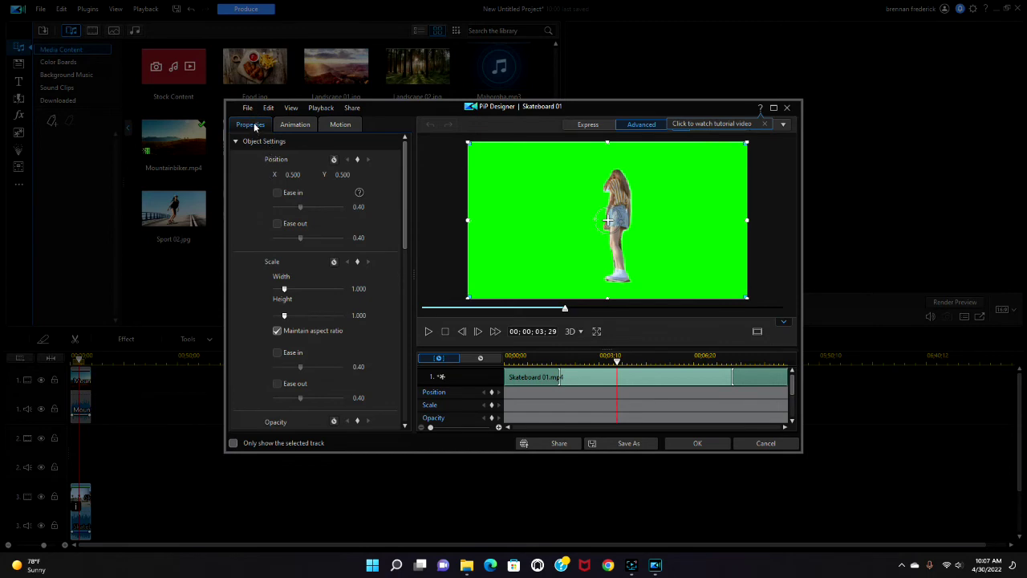
- Enable Chroma Key, sample the green background with the eyedropper, and apply with OK
{"action": "scroll", "coordinate": [313, 269], "scroll_direction": "down", "scroll_amount": 3}
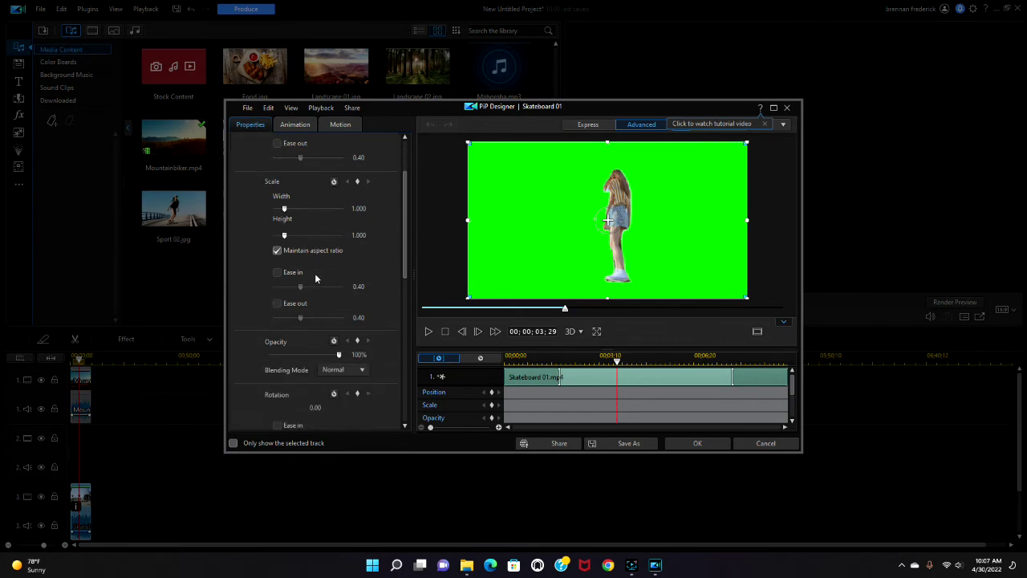
{"action": "scroll", "coordinate": [315, 278], "scroll_direction": "down", "scroll_amount": 5}
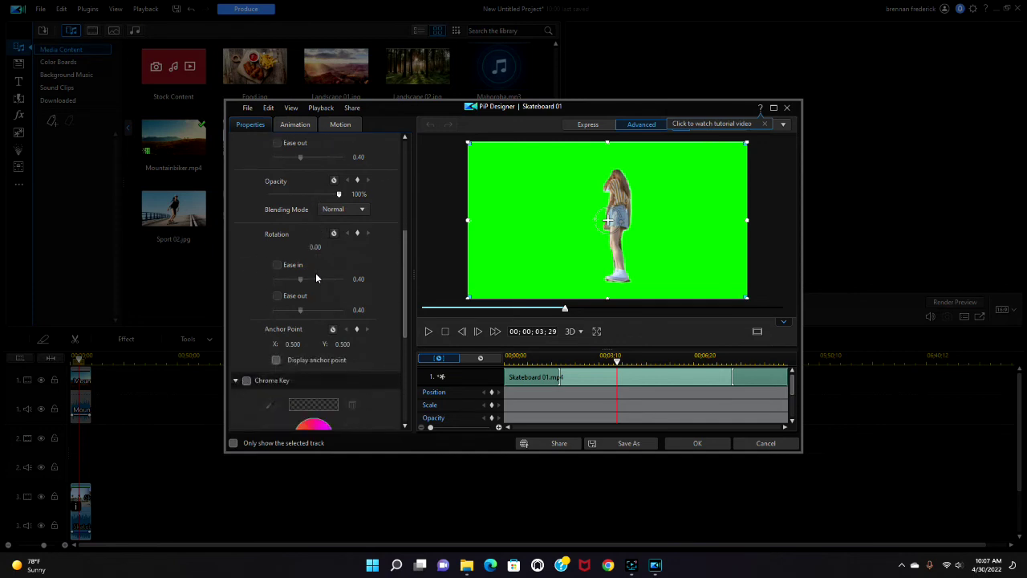
{"action": "scroll", "coordinate": [317, 278], "scroll_direction": "down", "scroll_amount": 2}
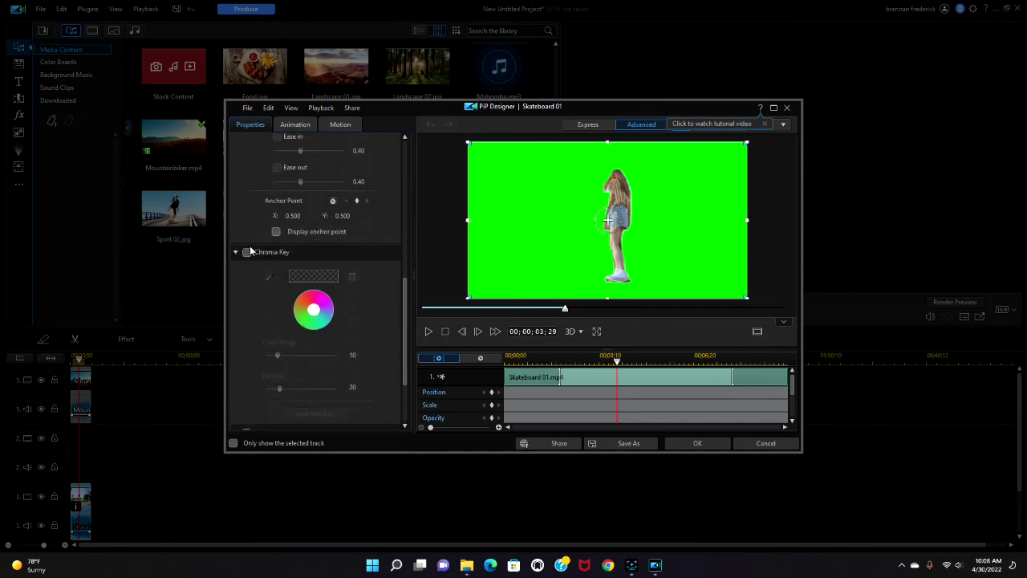
{"action": "left_click", "coordinate": [246, 252]}
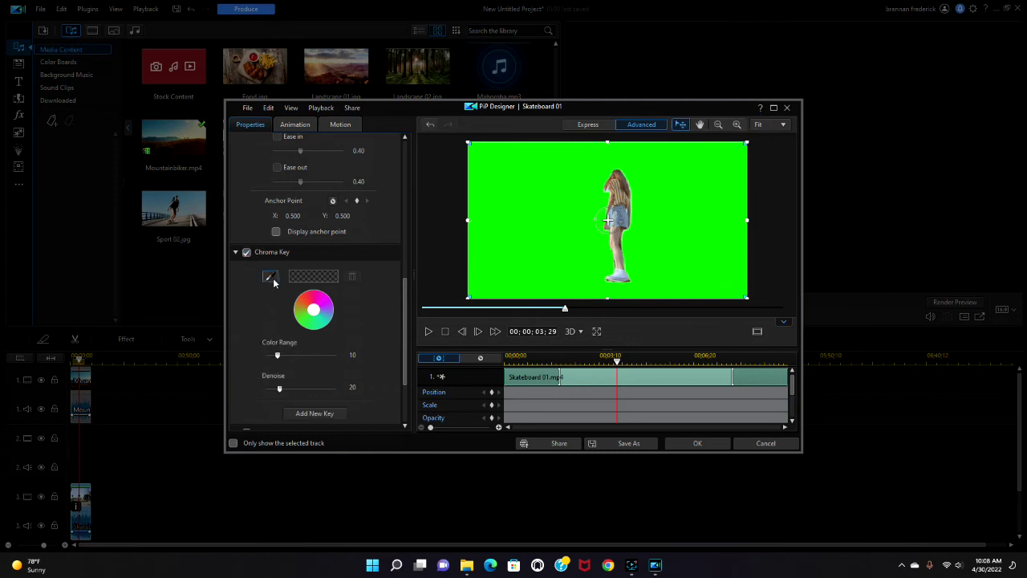
{"action": "left_click", "coordinate": [271, 276]}
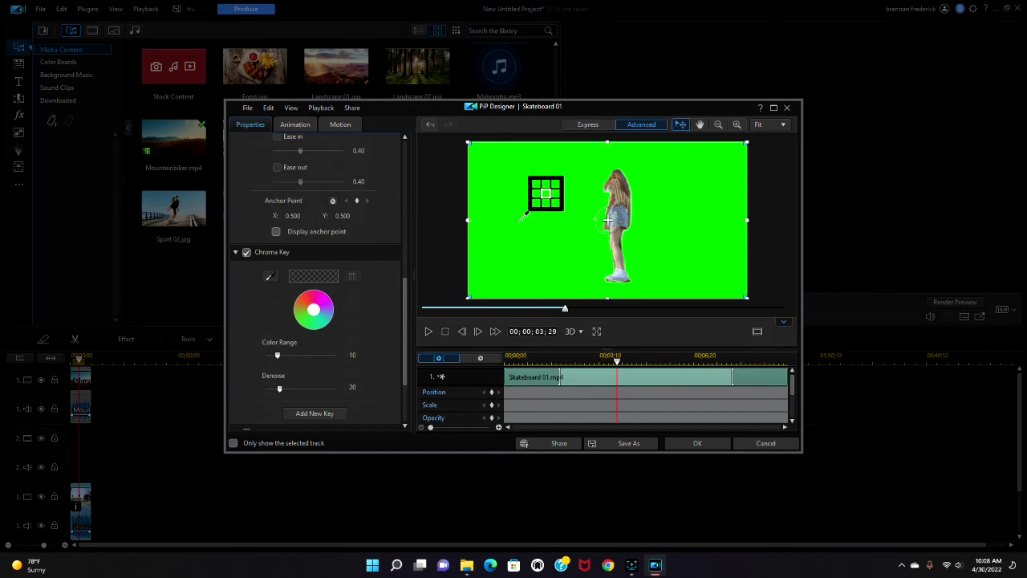
{"action": "left_click", "coordinate": [523, 216]}
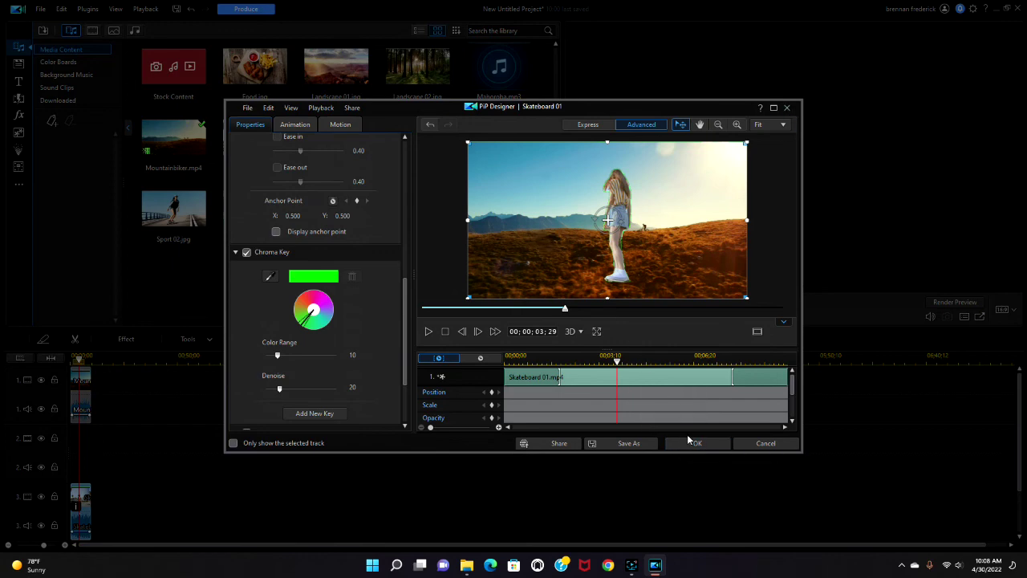
{"action": "left_click", "coordinate": [694, 443]}
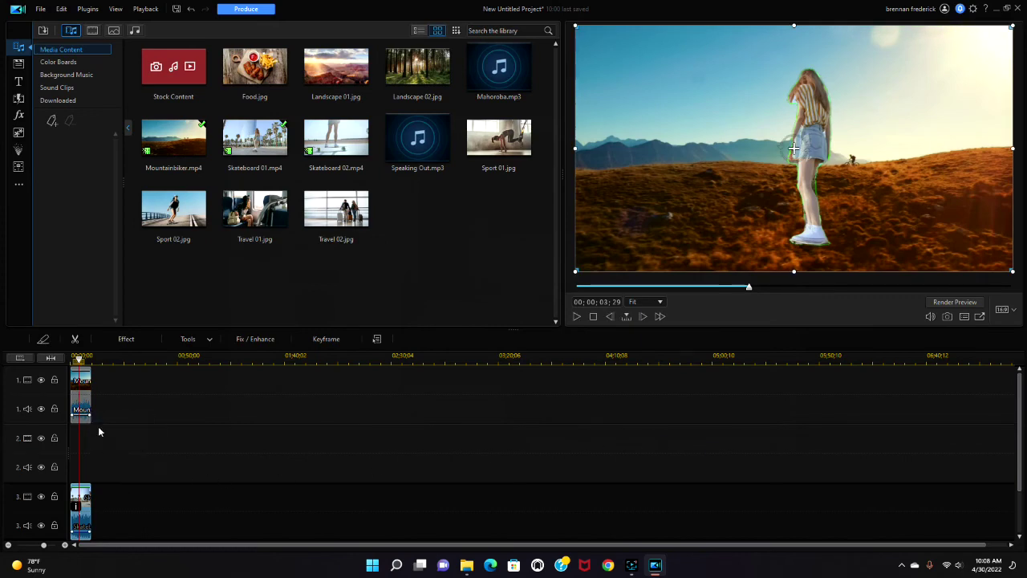
{"action": "left_click", "coordinate": [69, 355]}
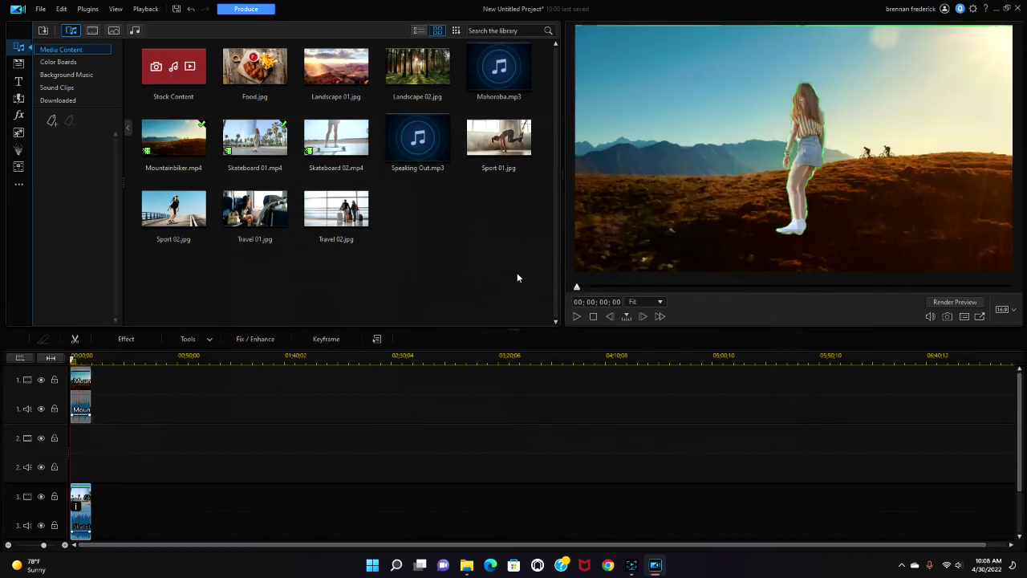
{"action": "left_click", "coordinate": [577, 316]}
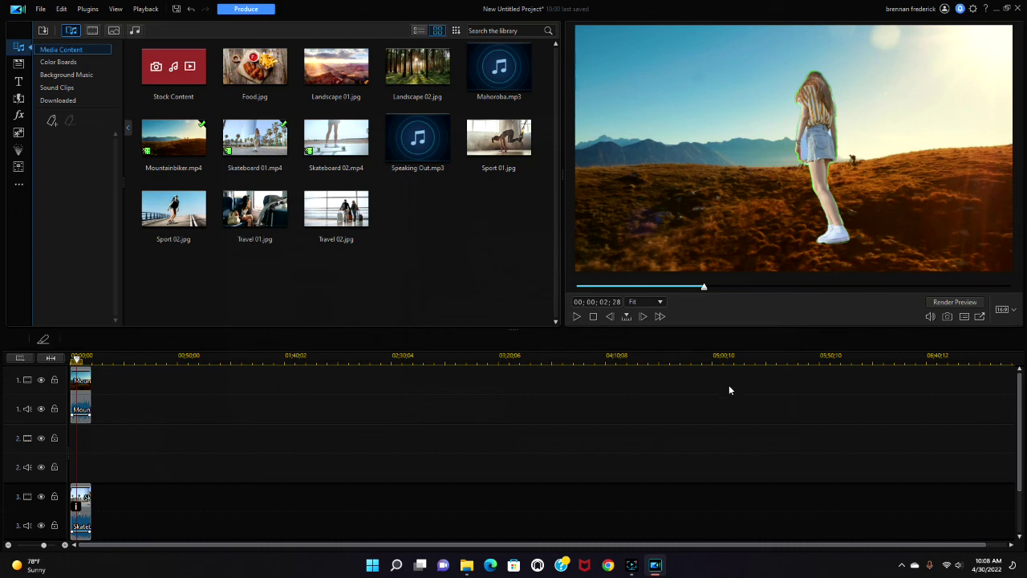
{"action": "left_click", "coordinate": [577, 317]}
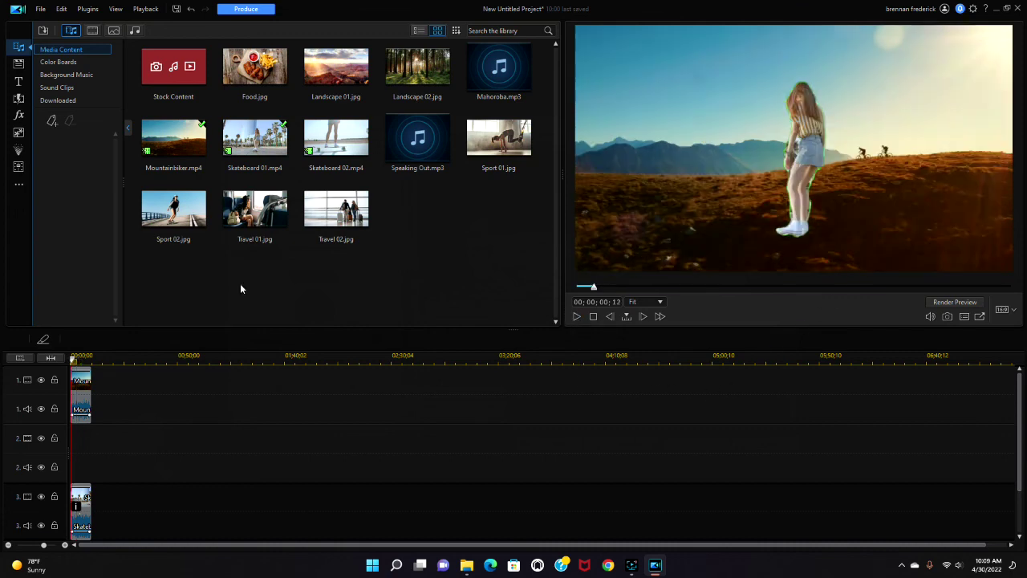